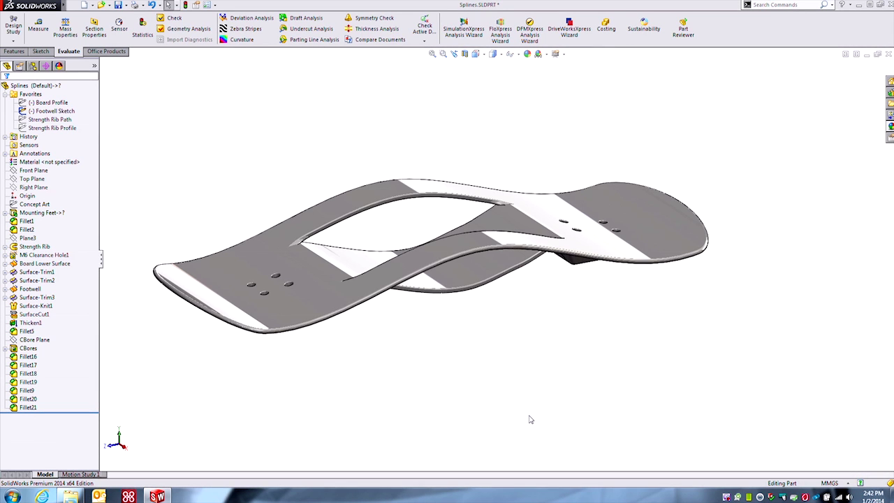
- Orbit the snowboard to a side-on view and open the Footwell Sketch for editing
mouse_move(513, 389)
middle_down()
mouse_move(479, 393)
mouse_move(513, 401)
middle_up()
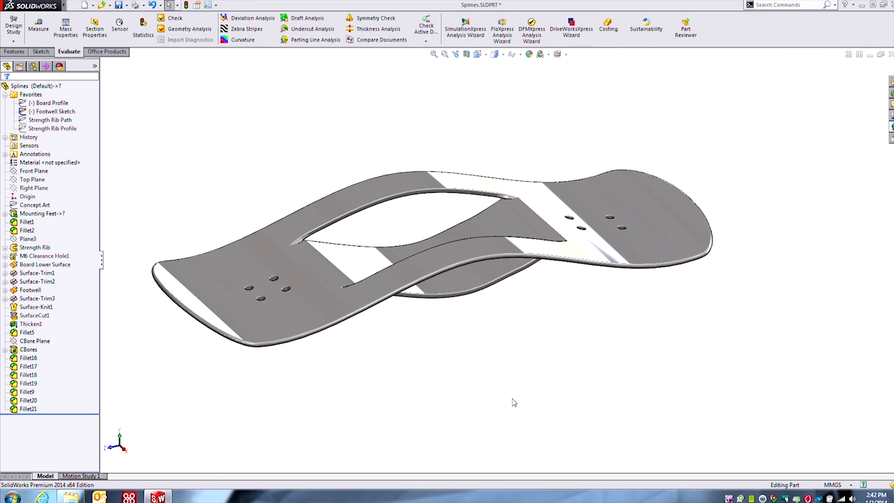
mouse_move(513, 360)
middle_down()
mouse_move(481, 343)
mouse_move(457, 293)
mouse_move(504, 297)
mouse_move(521, 341)
mouse_move(513, 364)
middle_up()
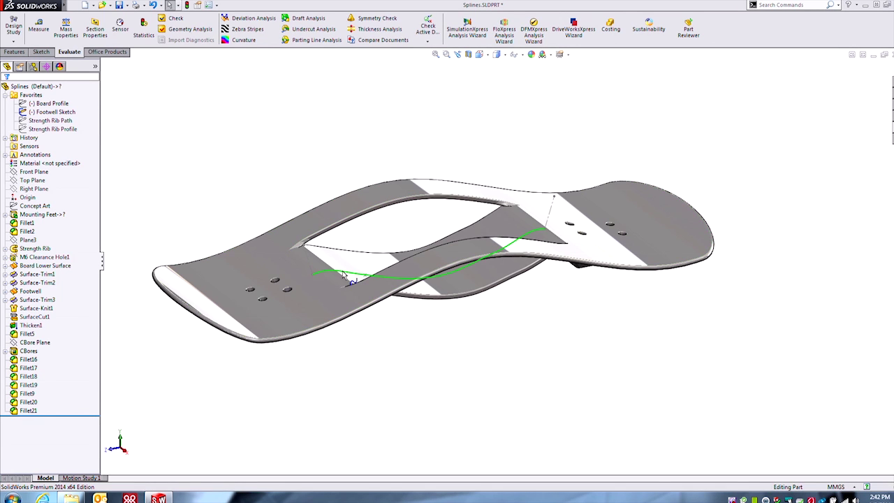
click(366, 256)
click(368, 230)
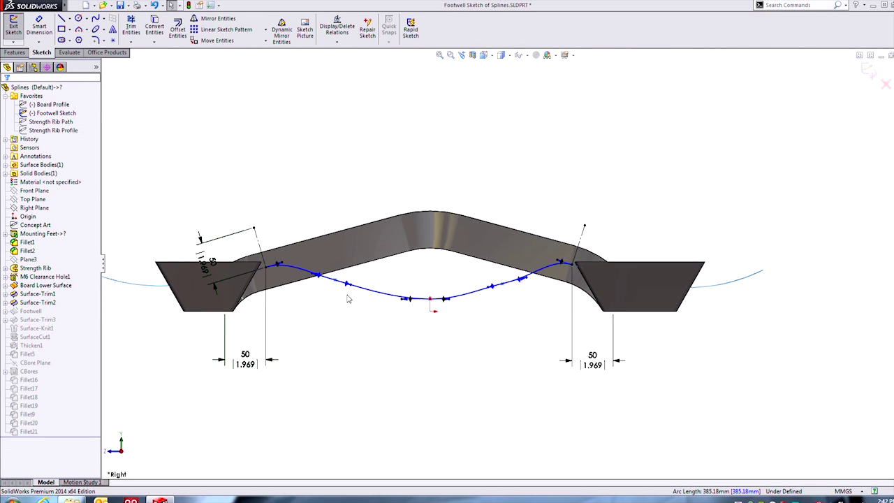
- Inspect a point on the footwell spline and its tangency handle
scroll(336, 287, down, 5)
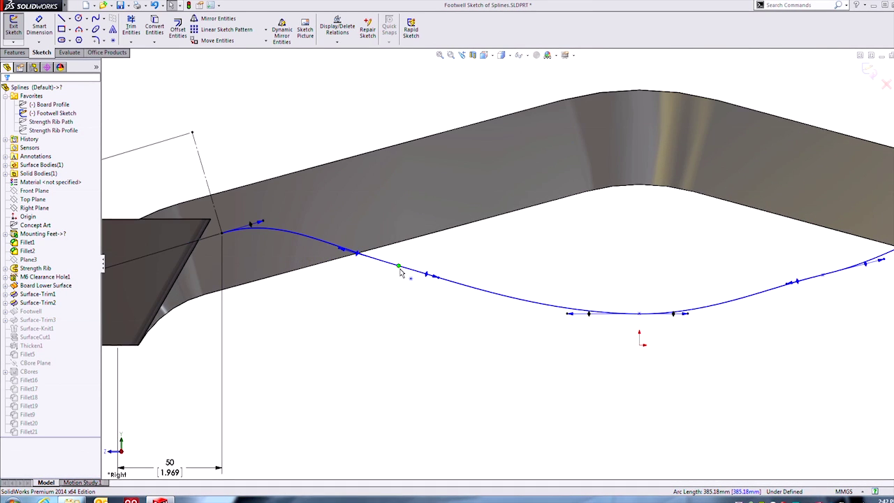
click(400, 269)
click(428, 277)
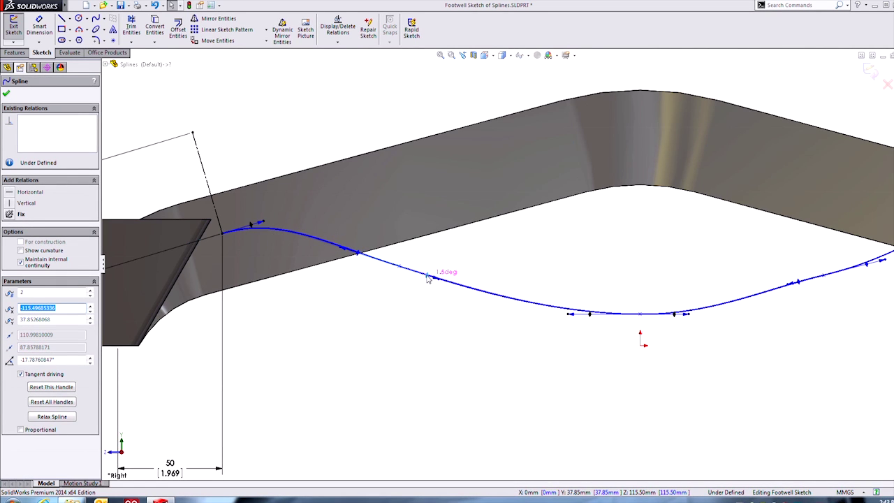
click(423, 349)
- Display the footwell spline's control polygon
scroll(423, 365, up, 5)
click(500, 286)
right_click(500, 286)
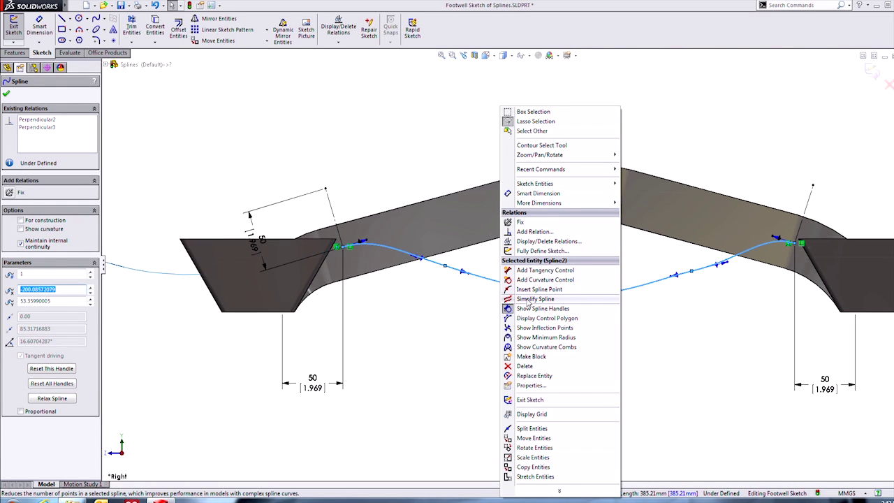
click(534, 318)
- Move a control-polygon point to reshape the spline's bottom, then zoom to fit
click(571, 328)
scroll(569, 318, down, 5)
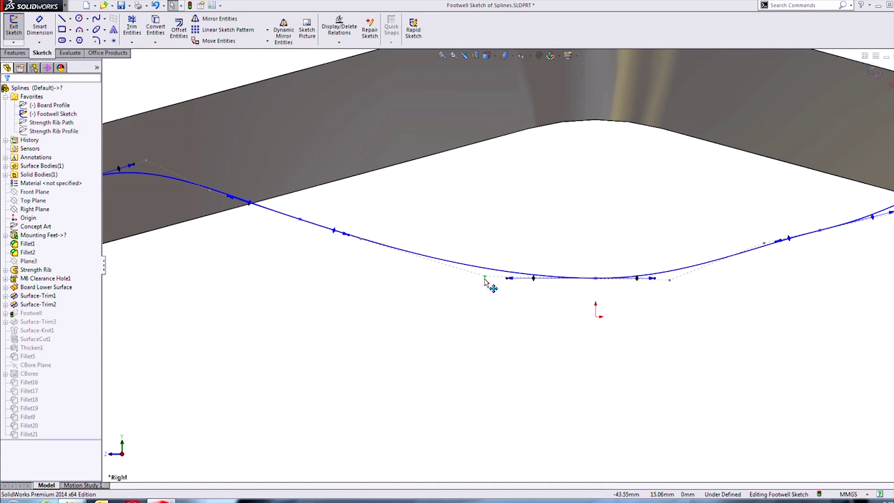
mouse_move(485, 279)
mouse_down()
mouse_move(481, 291)
mouse_move(484, 278)
mouse_up()
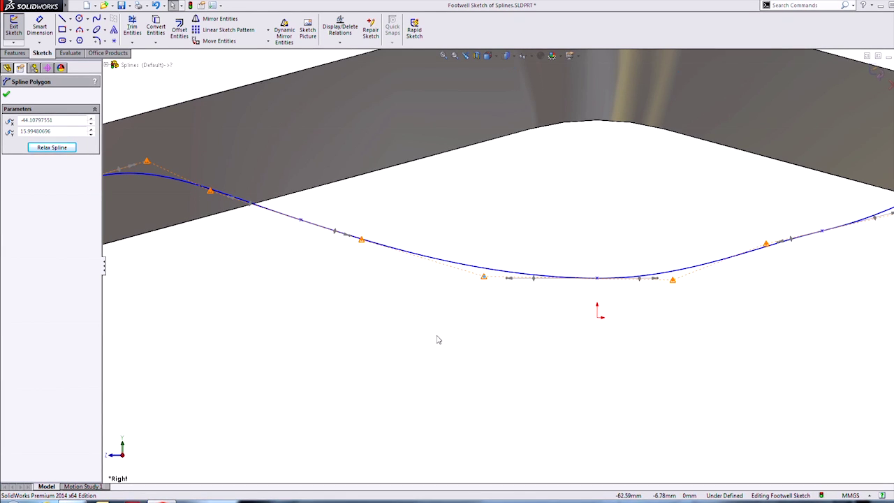
click(438, 340)
key(f)
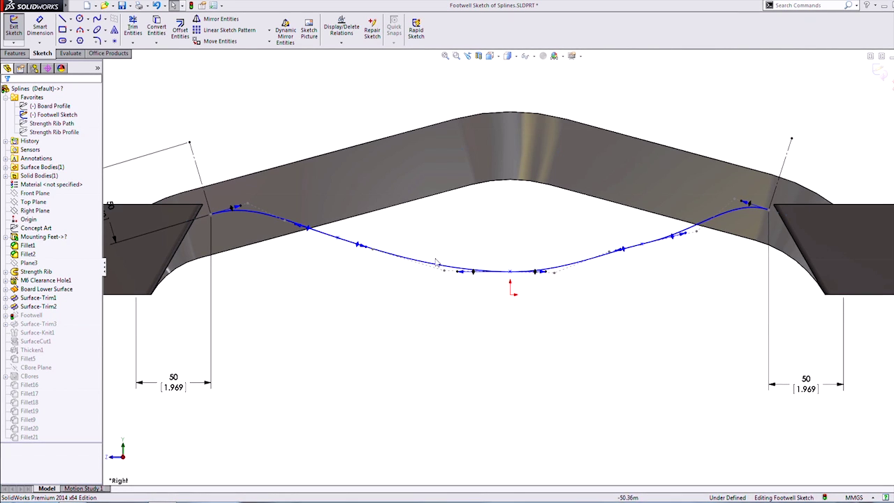
- Show the footwell spline's curvature comb at the default scale and zoom out to review it
click(445, 261)
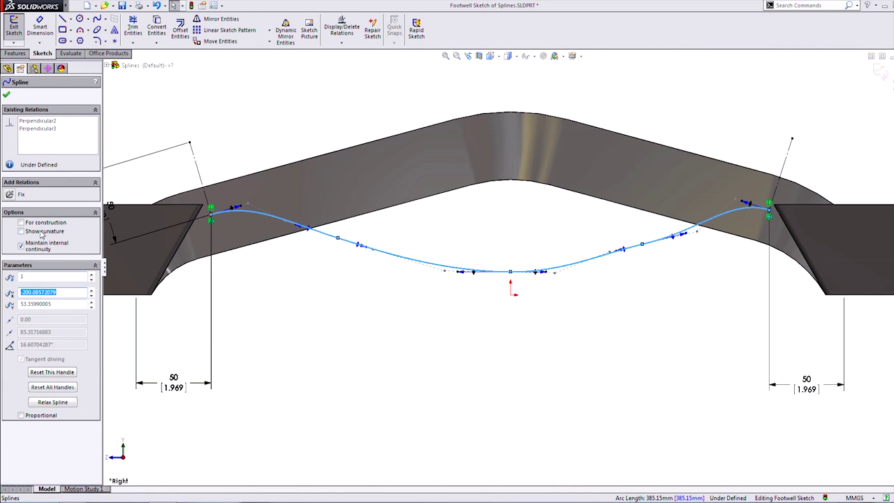
click(21, 231)
click(8, 74)
key(z)
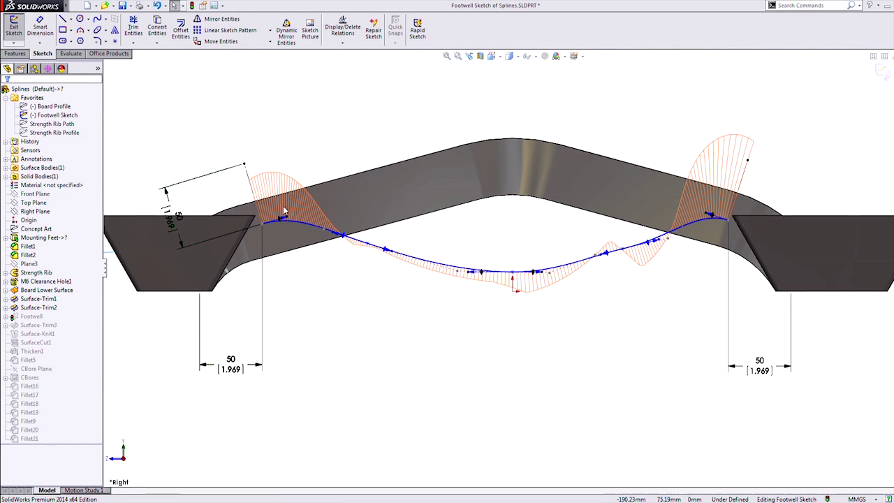
scroll(366, 245, down, 2)
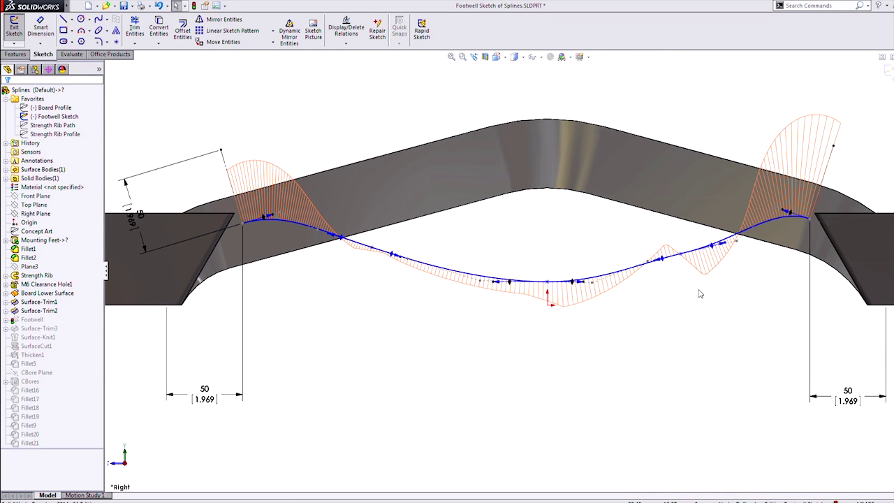
key(z)
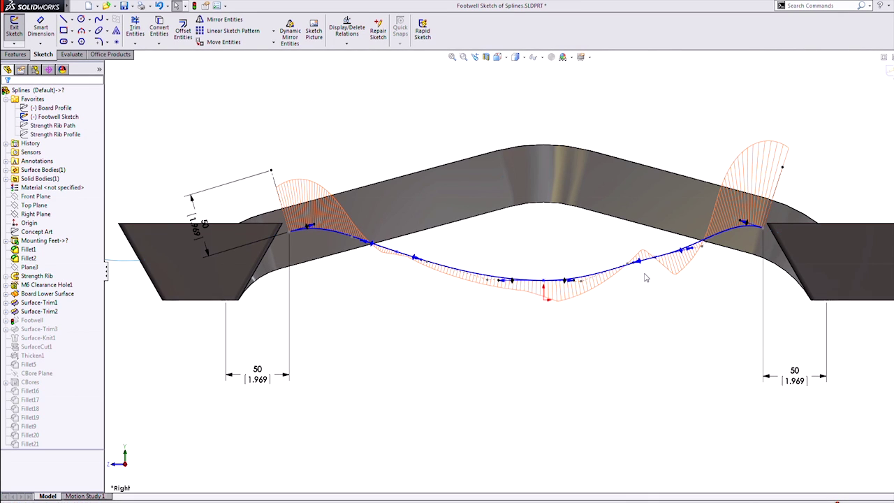
click(476, 280)
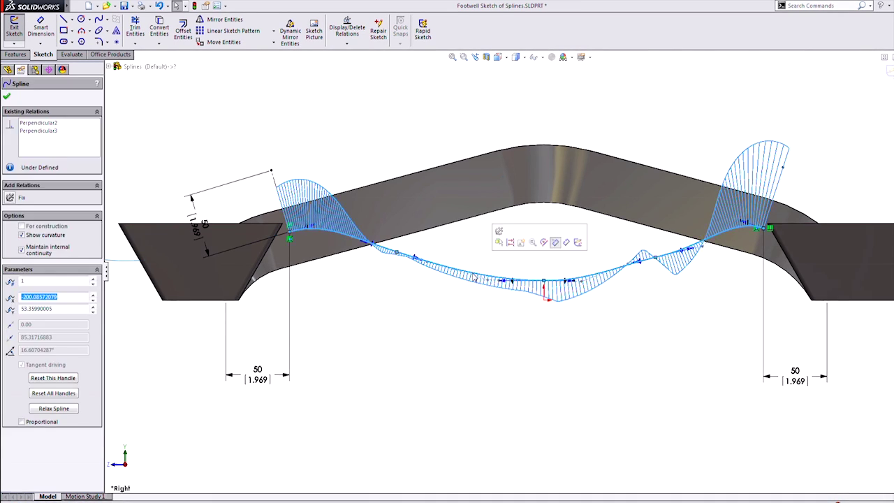
- Hide the curvature comb and draw a style spline across the old spline's ends with four control points
click(21, 235)
click(390, 332)
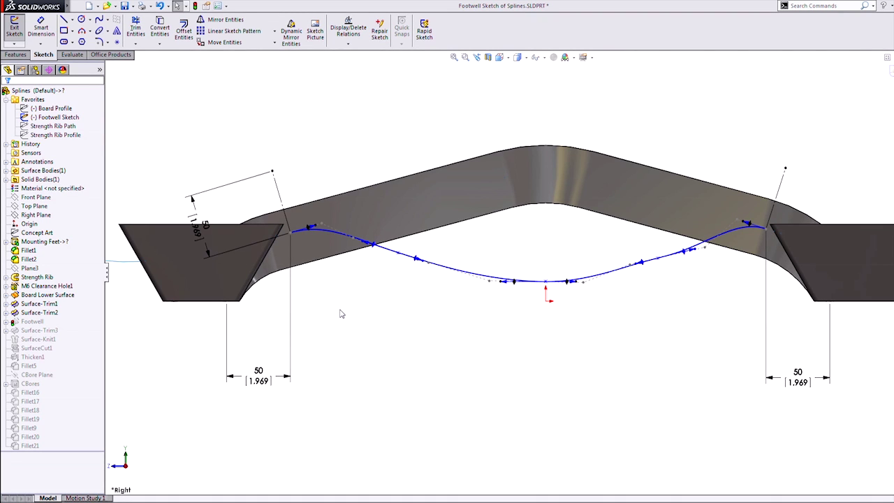
key(s)
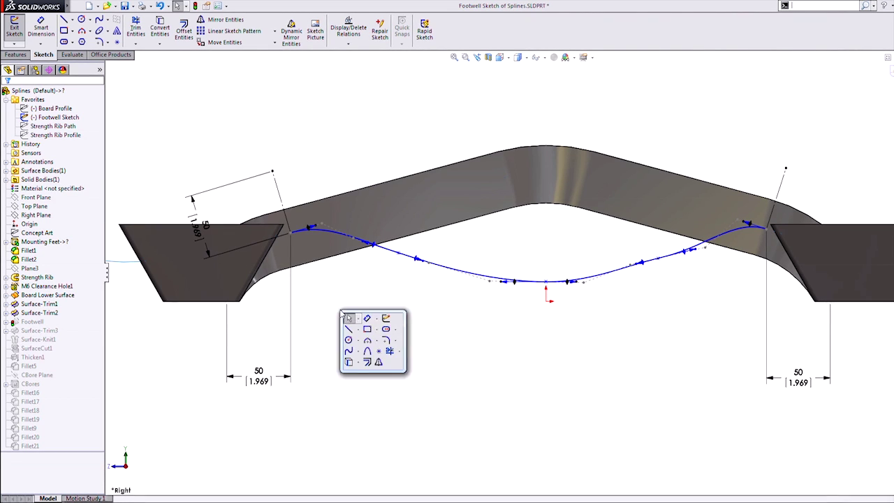
click(357, 350)
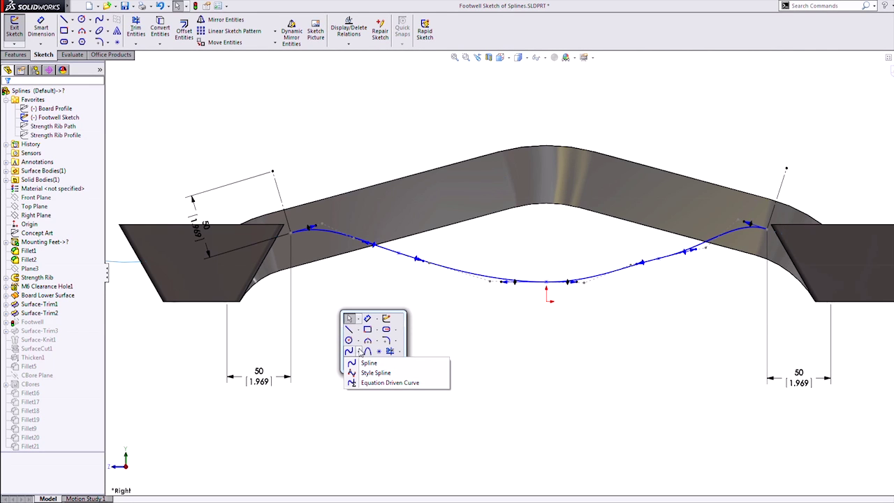
click(357, 363)
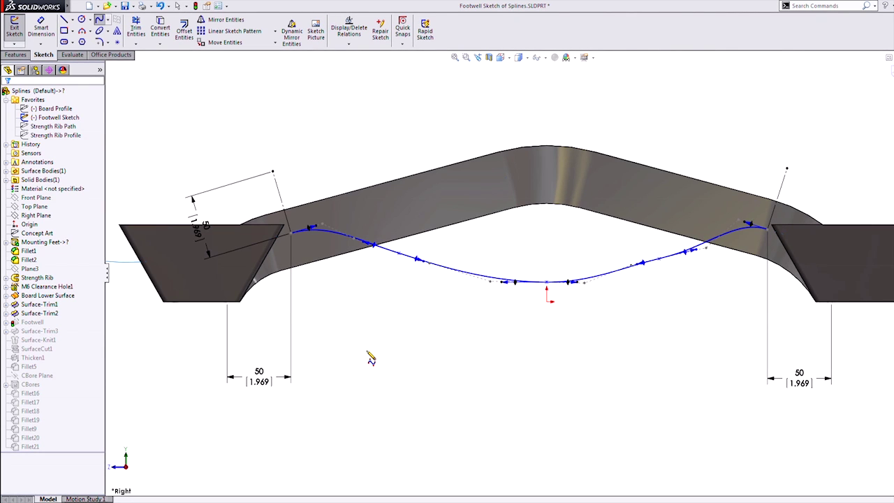
click(291, 233)
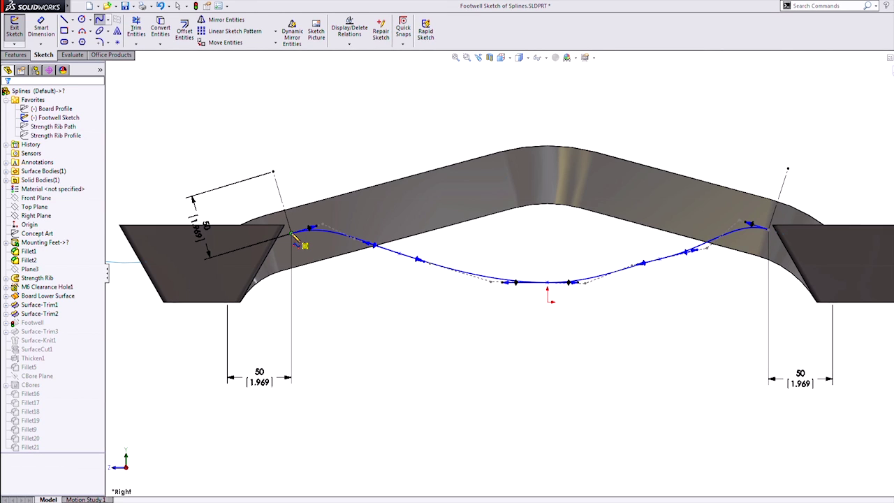
click(334, 170)
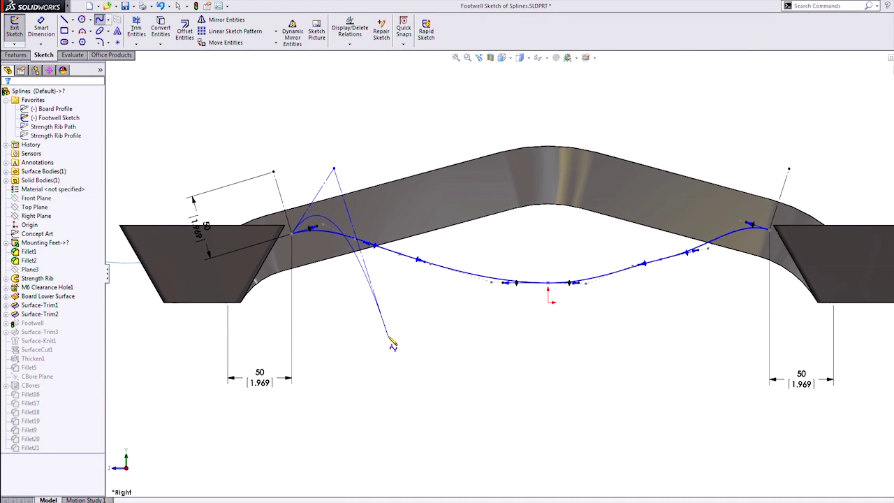
click(389, 337)
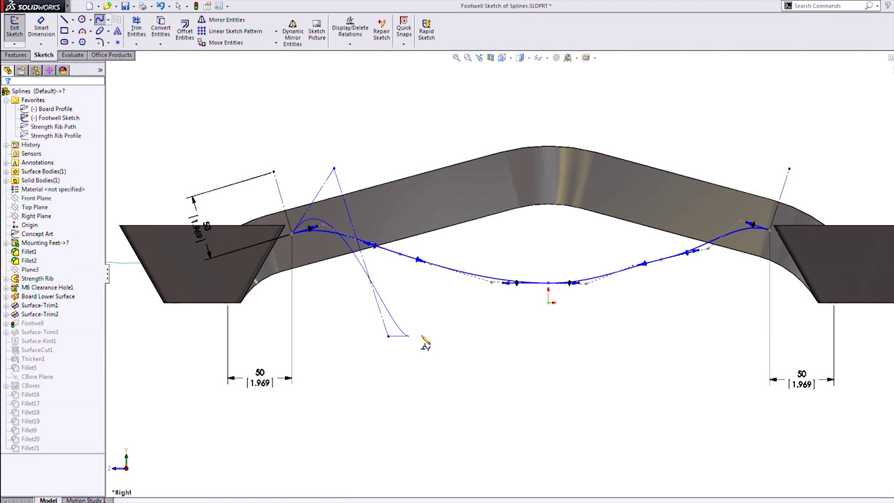
click(668, 338)
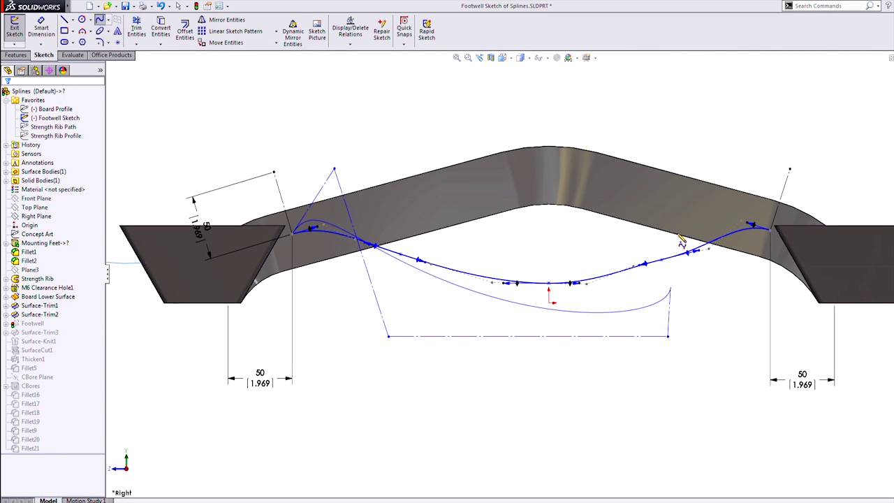
click(698, 156)
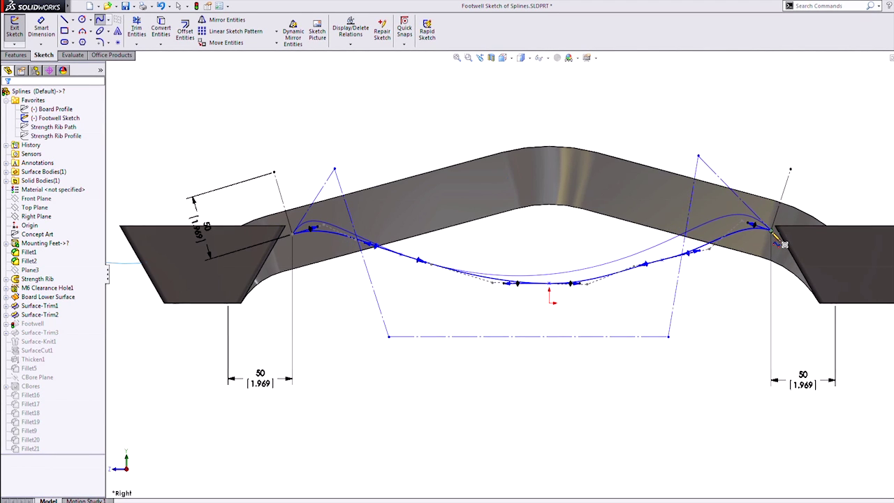
key(Escape)
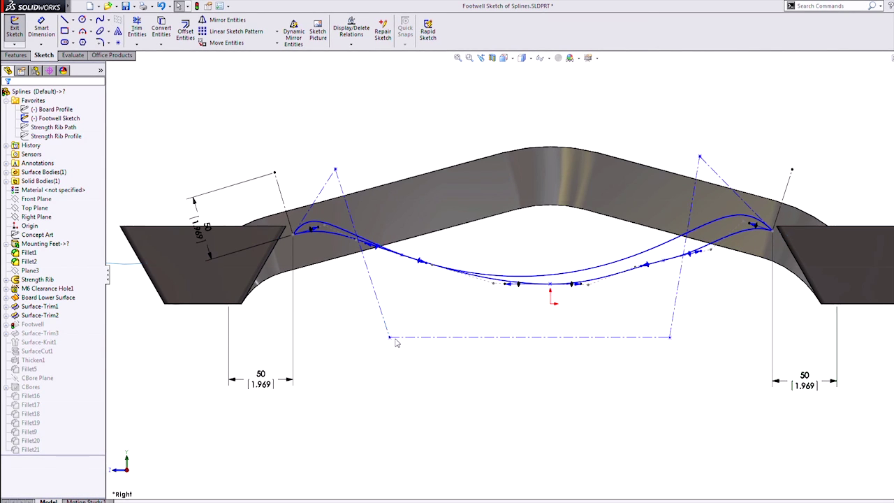
- Pull the new spline's lower-left control vertex down and outward
click(382, 314)
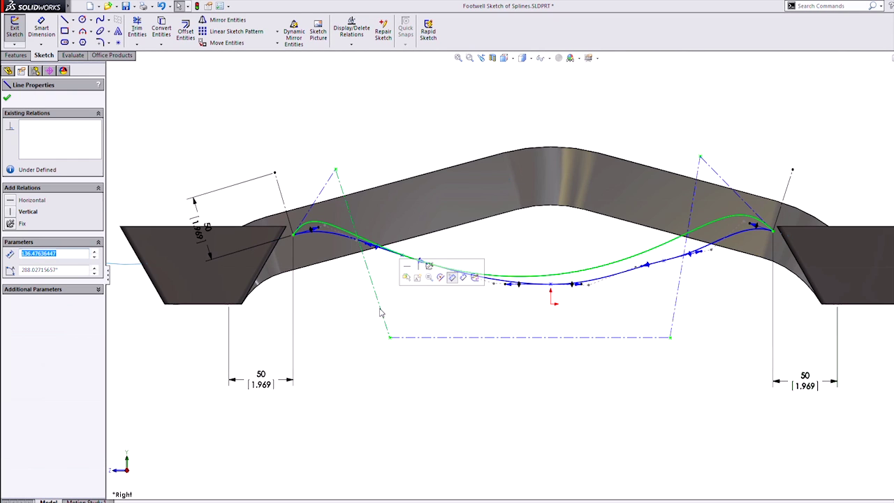
click(377, 299)
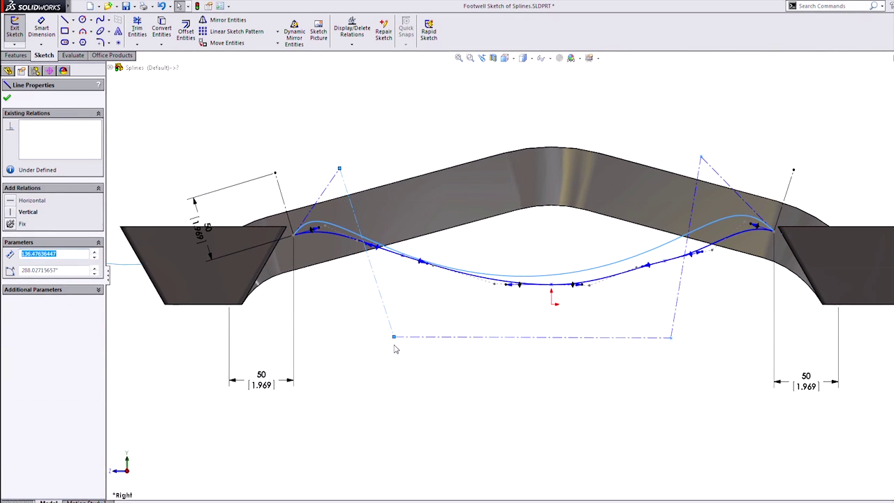
mouse_move(390, 338)
mouse_down()
mouse_move(370, 377)
mouse_move(419, 389)
mouse_move(468, 373)
mouse_move(415, 370)
mouse_move(415, 329)
mouse_move(401, 329)
mouse_move(407, 338)
mouse_move(396, 343)
mouse_up()
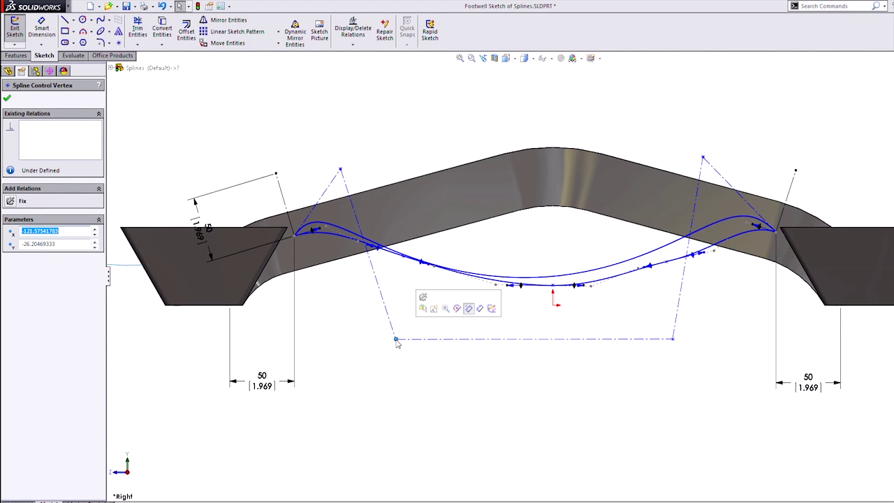
click(361, 338)
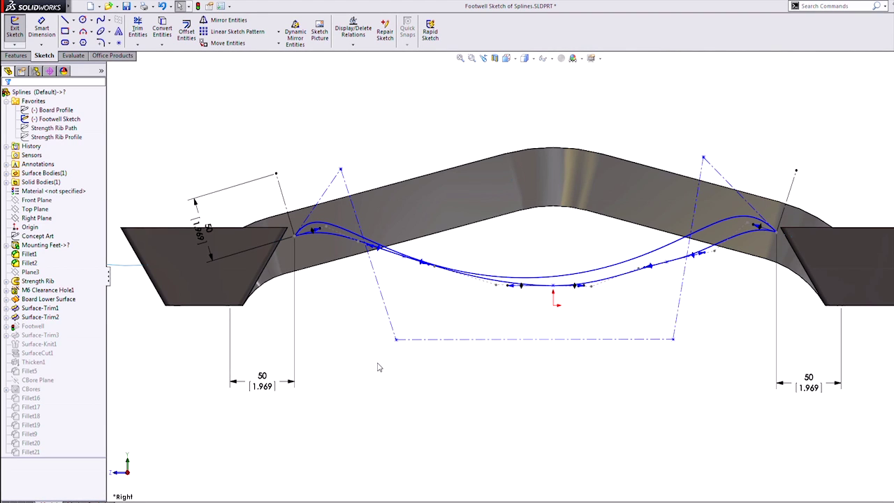
right_click(388, 178)
click(368, 135)
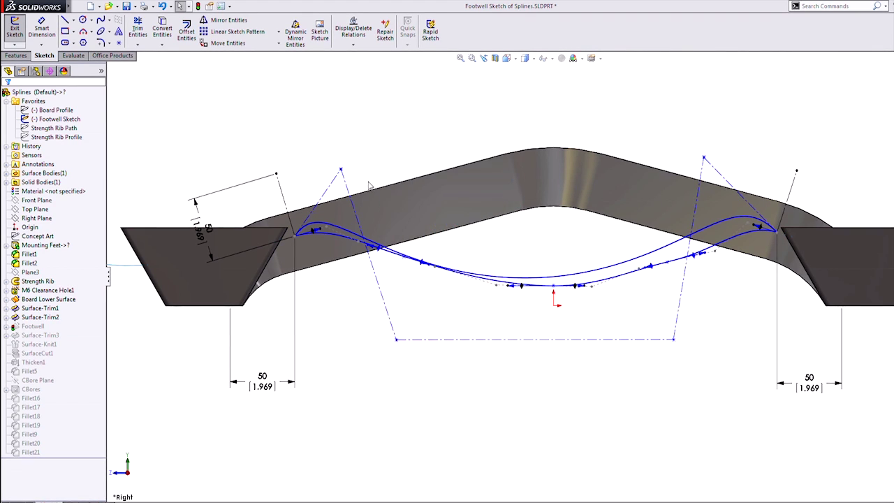
- Make the two left control-polygon lines equal and perpendicular
drag(333, 193, 266, 210)
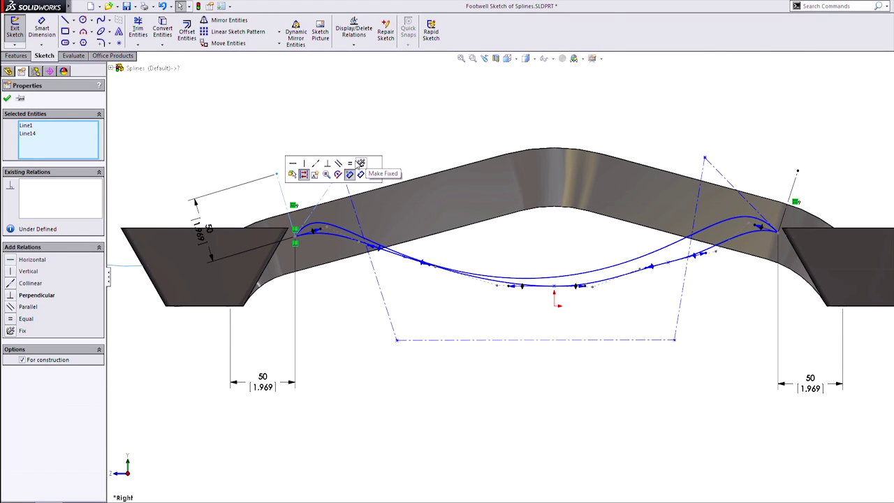
click(350, 164)
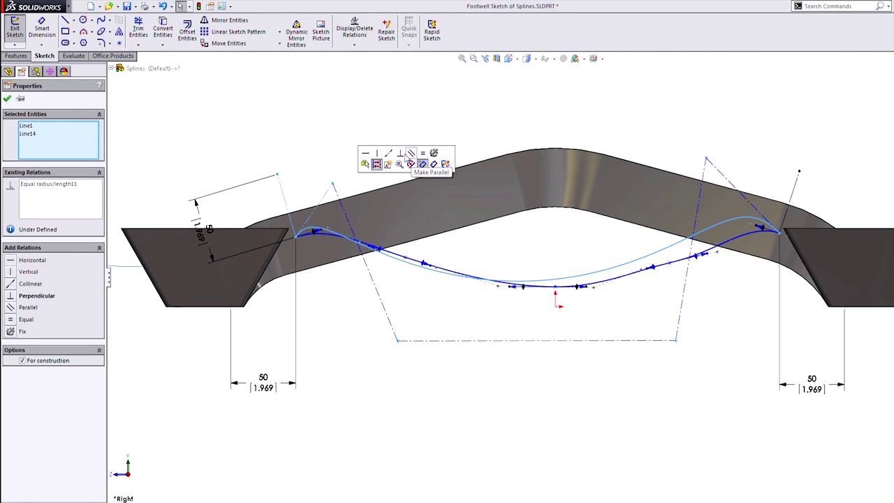
click(400, 153)
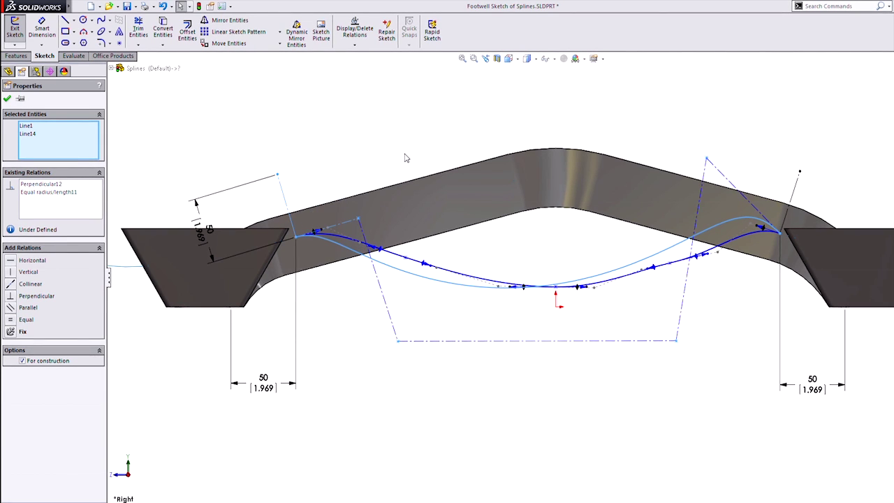
click(435, 409)
- Add a length dimension (214.25) to the bottom control line
key(s)
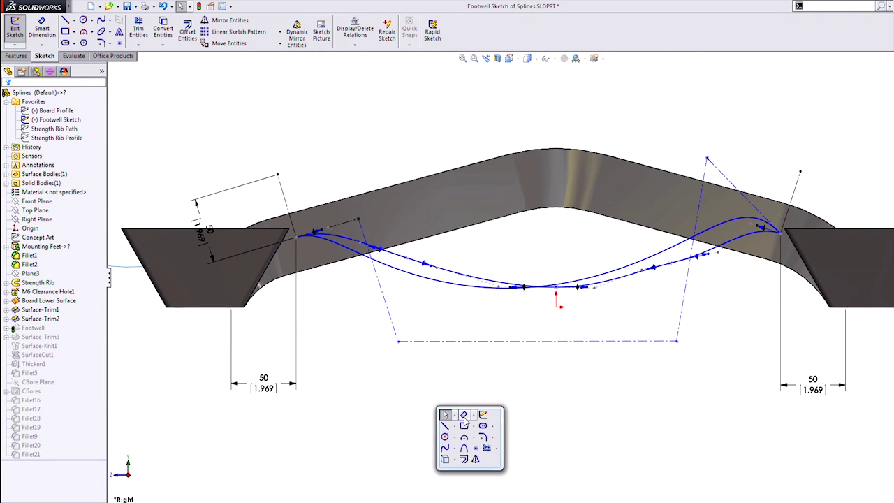
click(463, 416)
click(539, 342)
click(534, 383)
- Set the bottom control line to 160 and shift its left vertex leftward
key(Return)
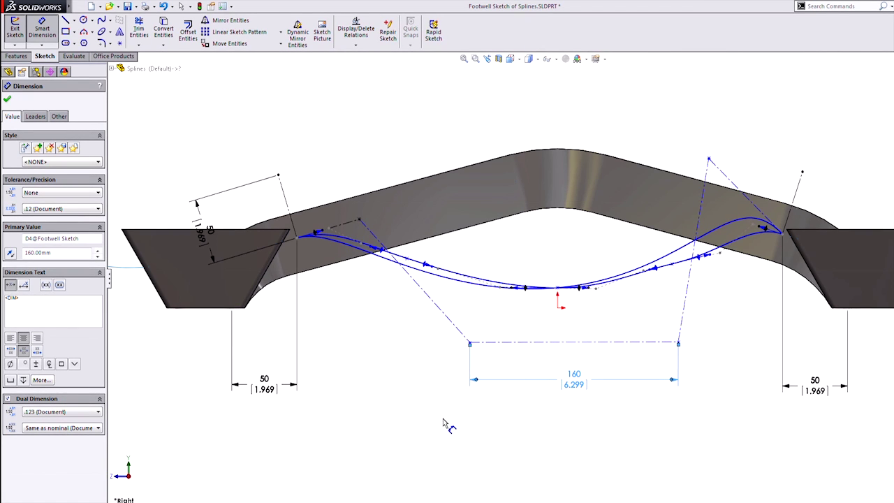
key(s)
key(Escape)
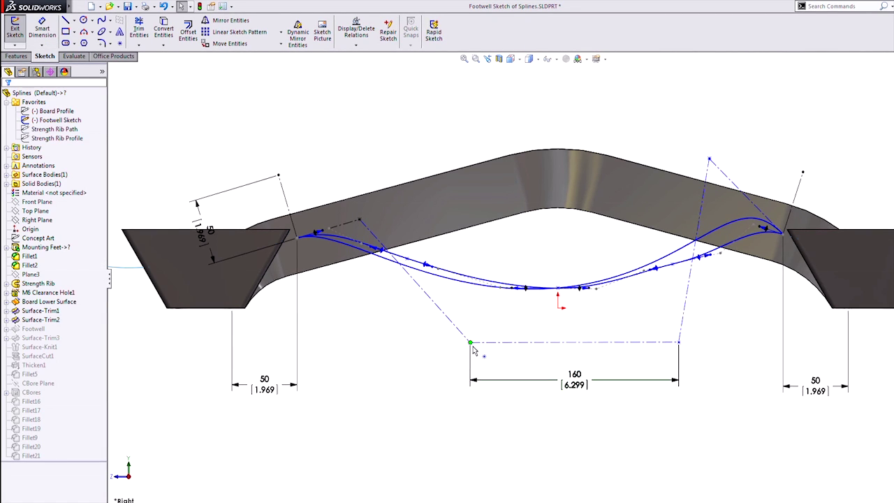
drag(469, 342, 438, 342)
click(496, 342)
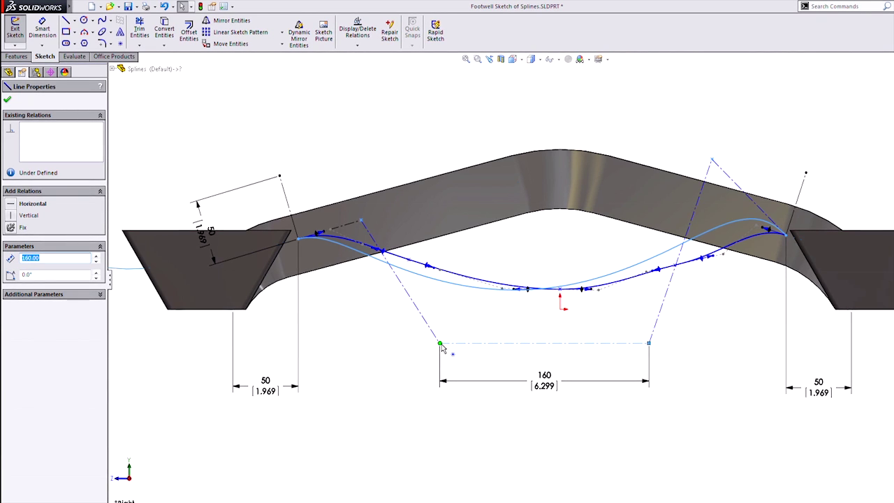
- Make the bottom control line horizontal
click(462, 343)
click(488, 304)
click(487, 322)
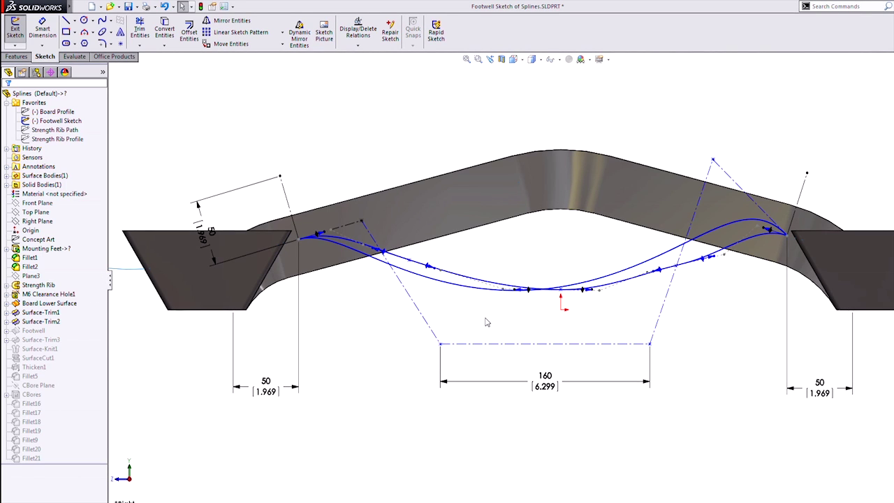
- Make the right-side control lines equal and perpendicular, matching the left side
mouse_move(701, 339)
mouse_down()
mouse_move(616, 316)
mouse_move(388, 315)
mouse_up()
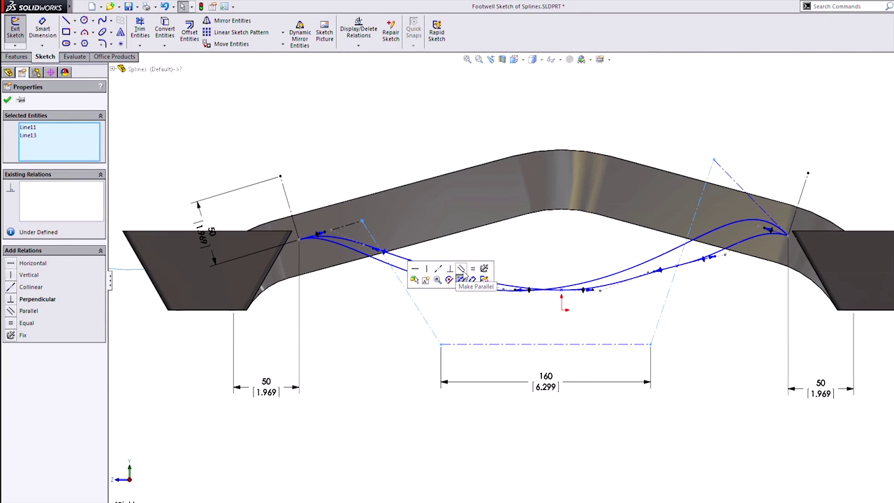
click(466, 272)
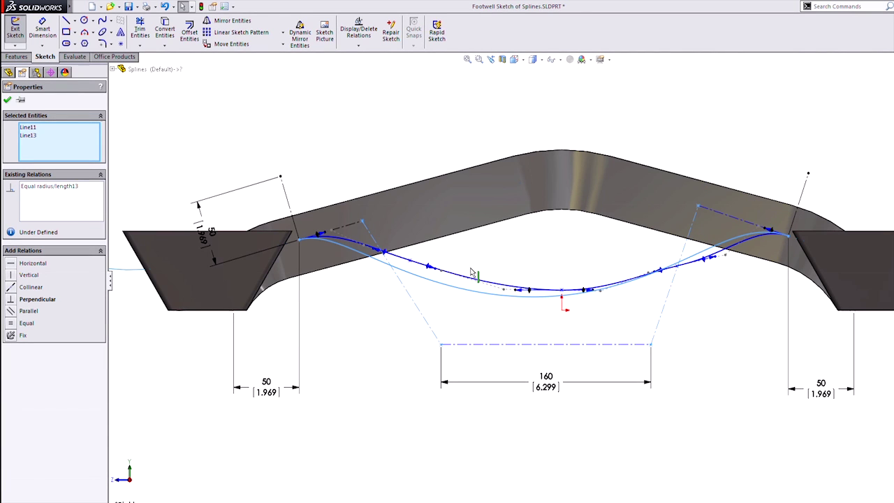
click(457, 323)
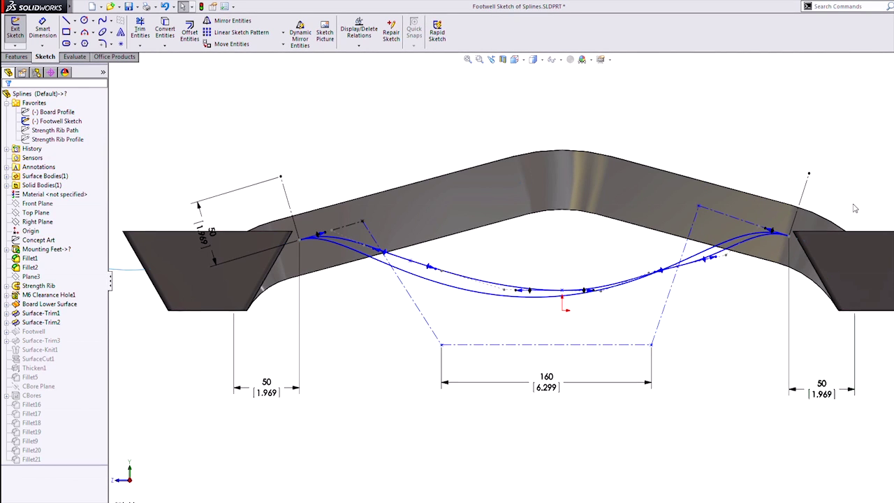
mouse_move(853, 204)
mouse_down()
mouse_move(821, 192)
mouse_move(756, 195)
mouse_move(722, 226)
mouse_up()
click(805, 194)
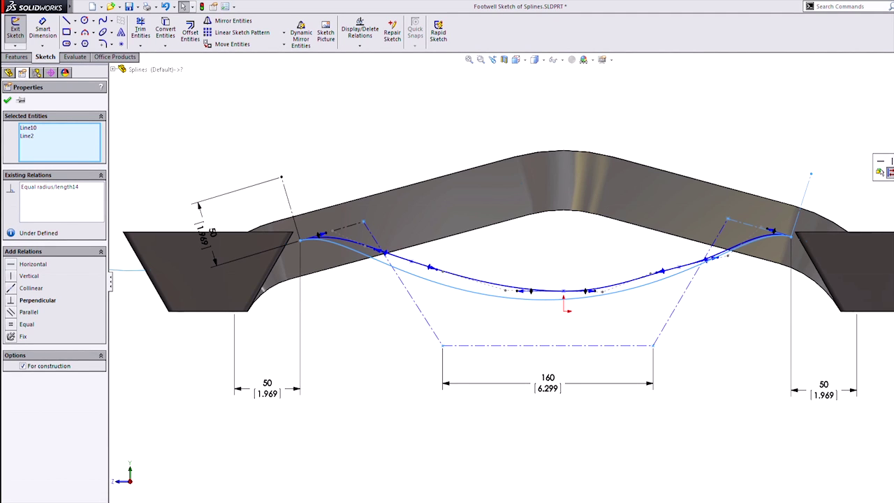
click(888, 172)
click(760, 142)
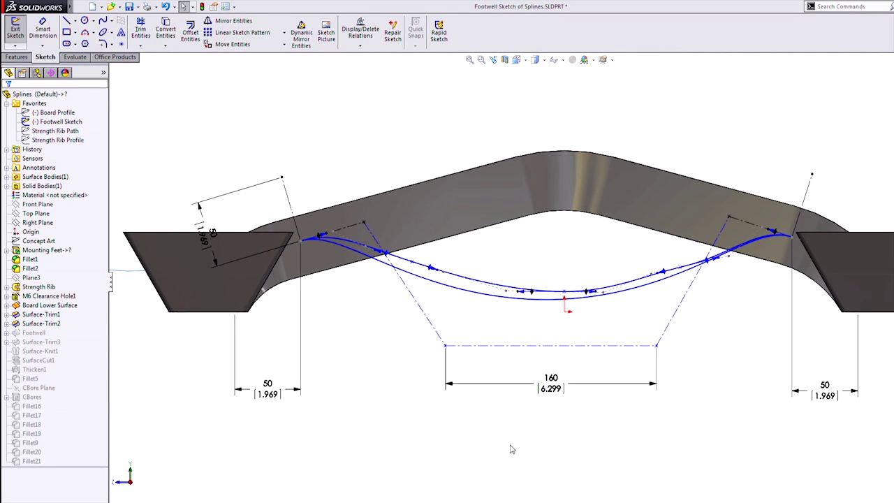
- Dimension the bottom control line 20 mm below the origin and exit Smart Dimension
click(564, 300)
click(512, 346)
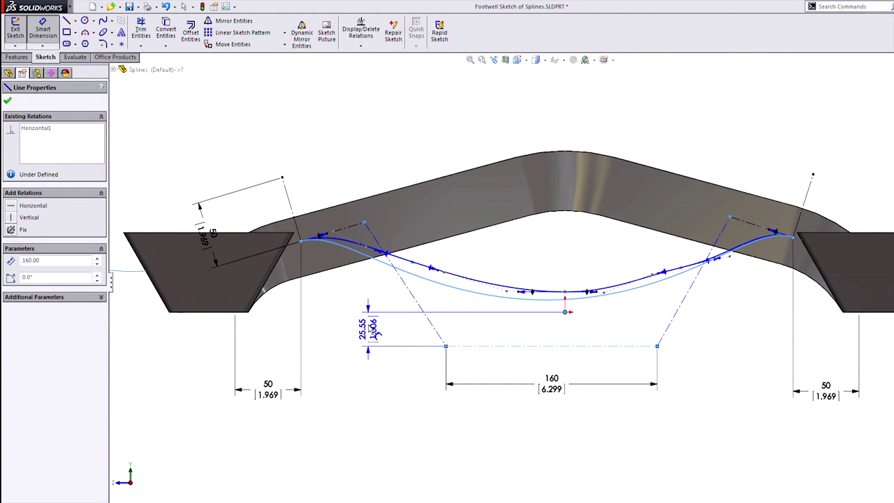
click(370, 328)
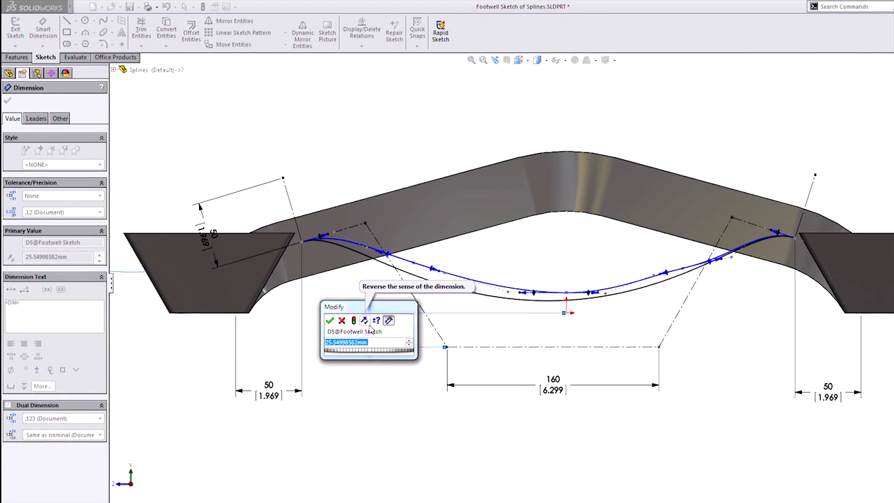
text(20)
key(Return)
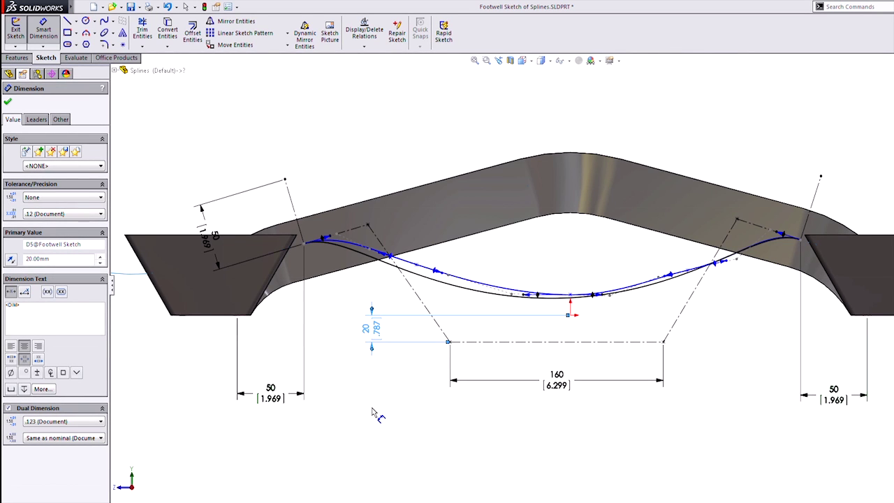
key(s)
click(396, 430)
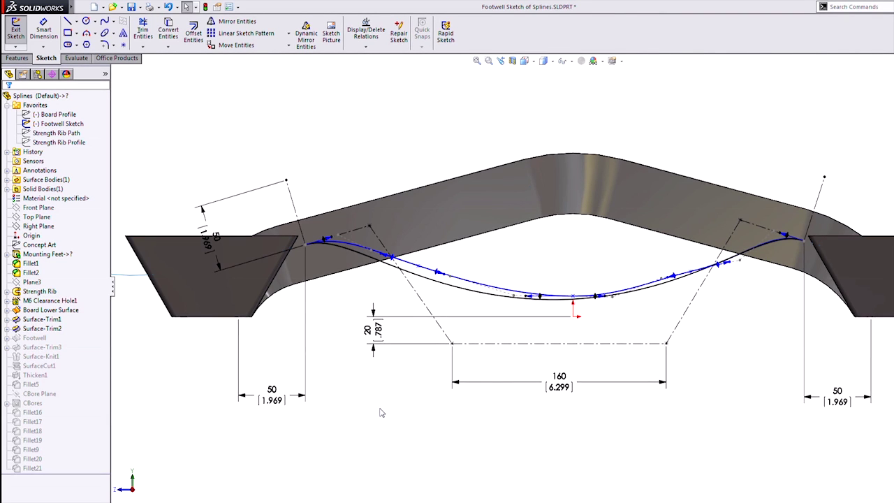
- Turn on curvature combs for the new style spline with the default scale
click(447, 287)
click(28, 326)
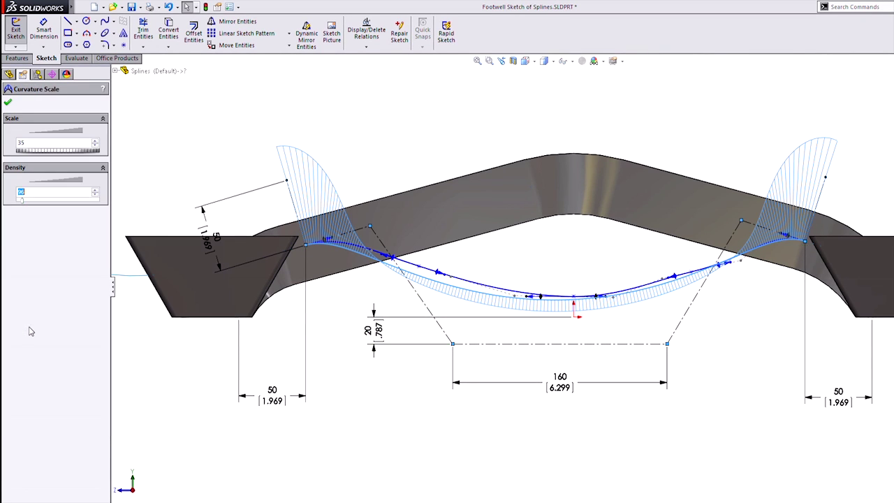
click(362, 435)
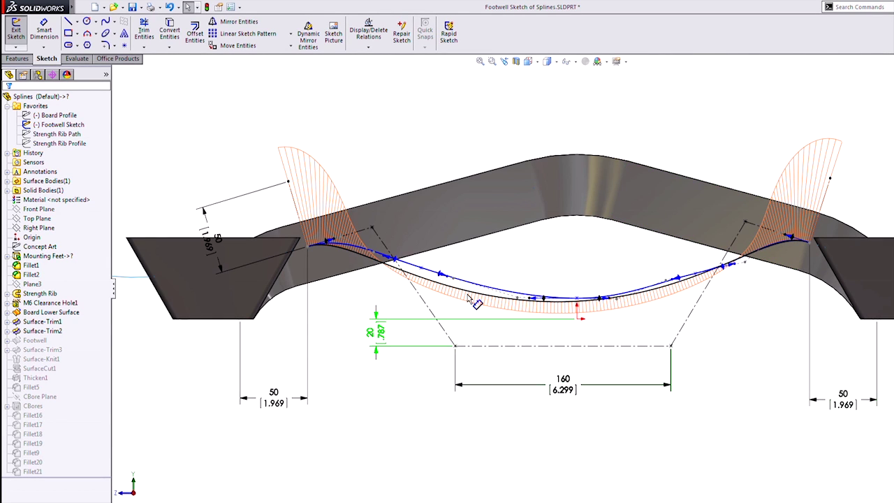
- Replace the old footwell spline with the new style spline and inspect the rebuilt snowboard in 3-D
click(520, 287)
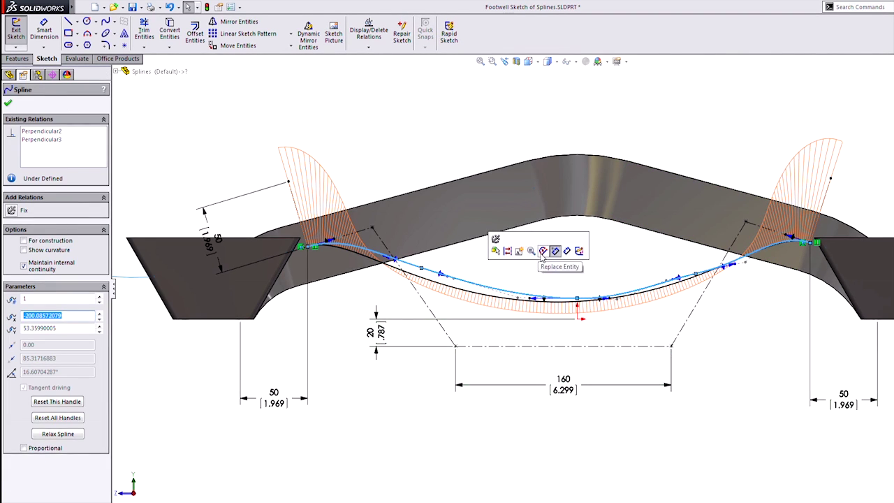
click(554, 250)
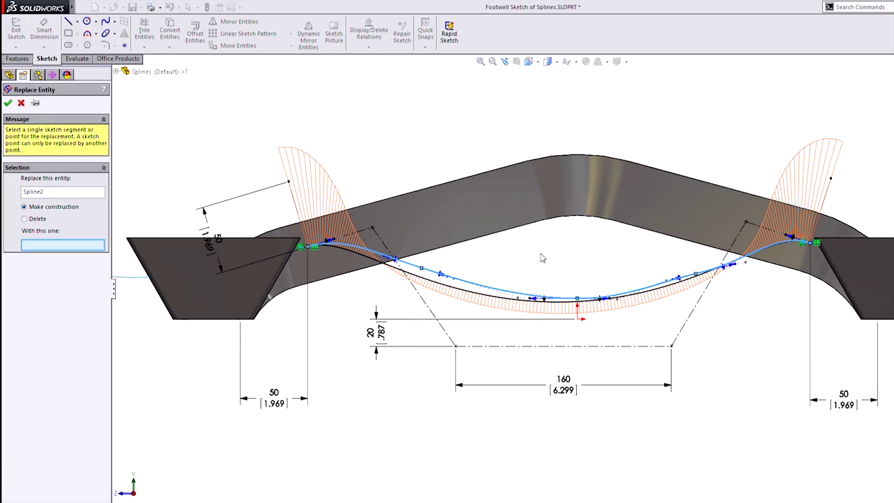
click(466, 297)
key(Return)
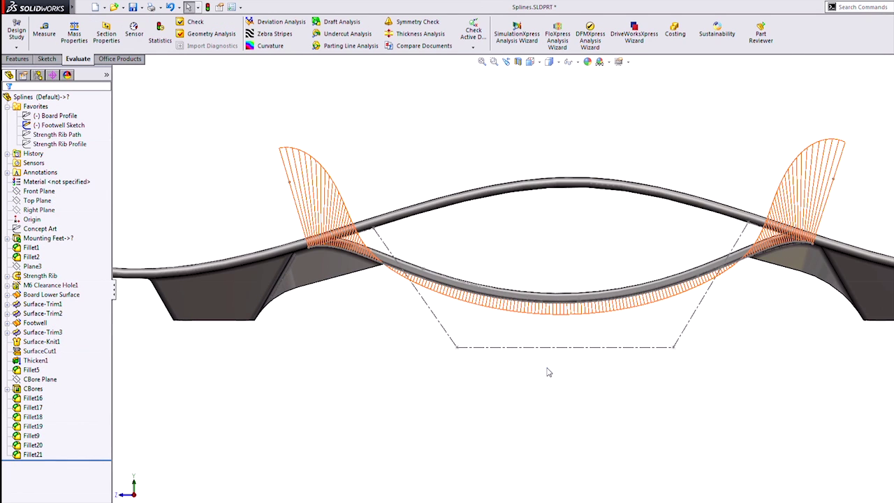
middle_drag(365, 384, 473, 437)
ctrl+middle_drag(545, 109, 487, 149)
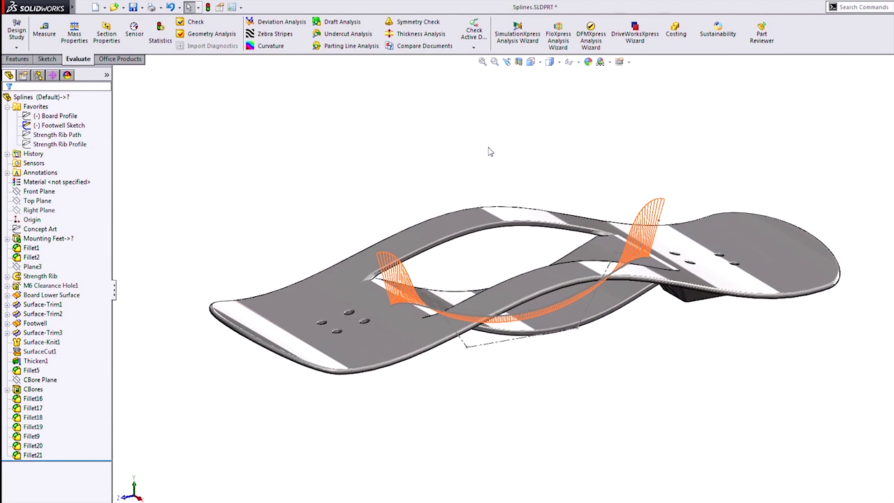